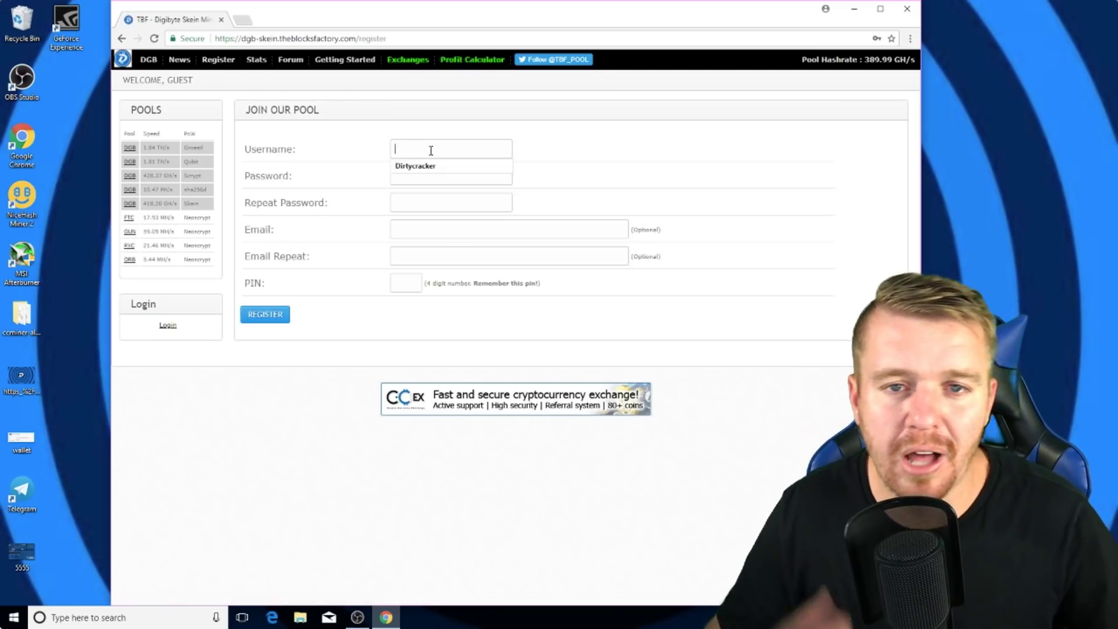
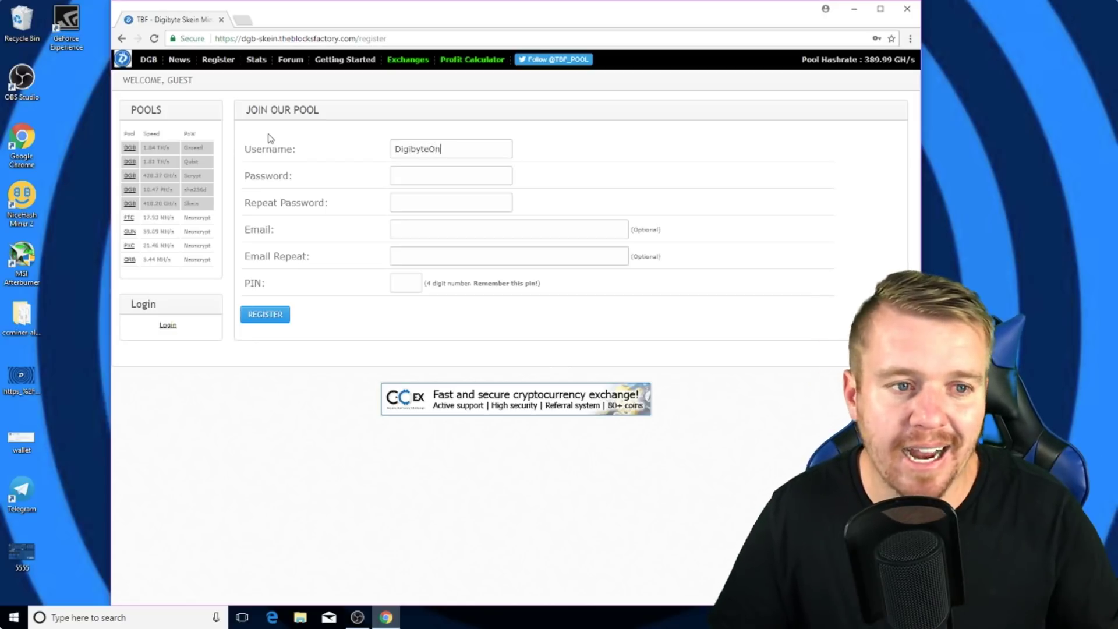
Step: Log in to The Blocks Factory Skein pool with the account's username and password
key(Return)
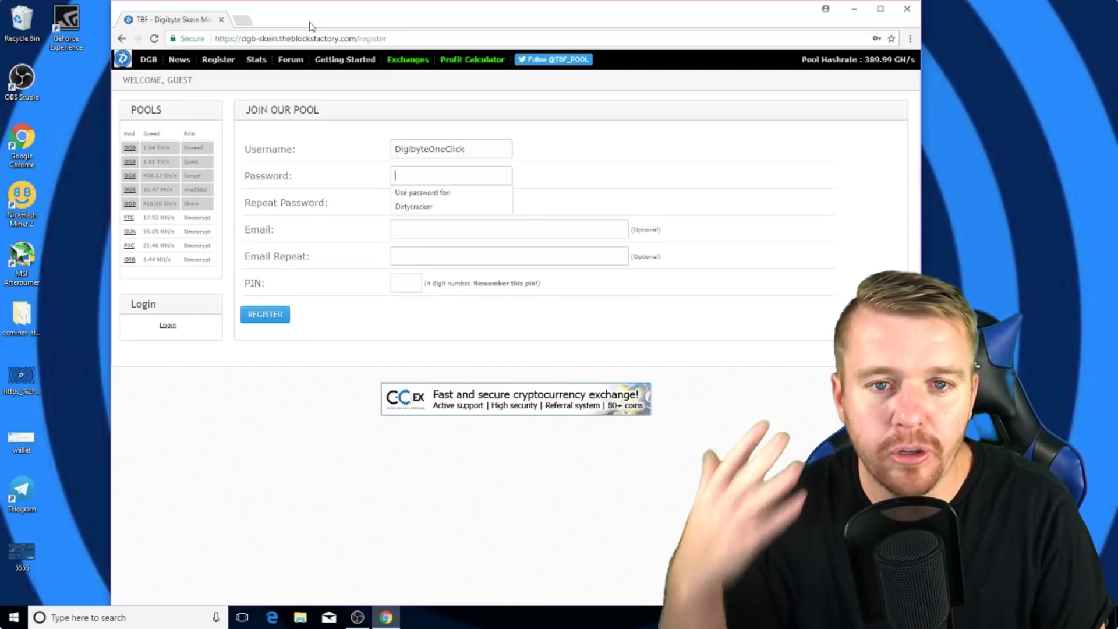
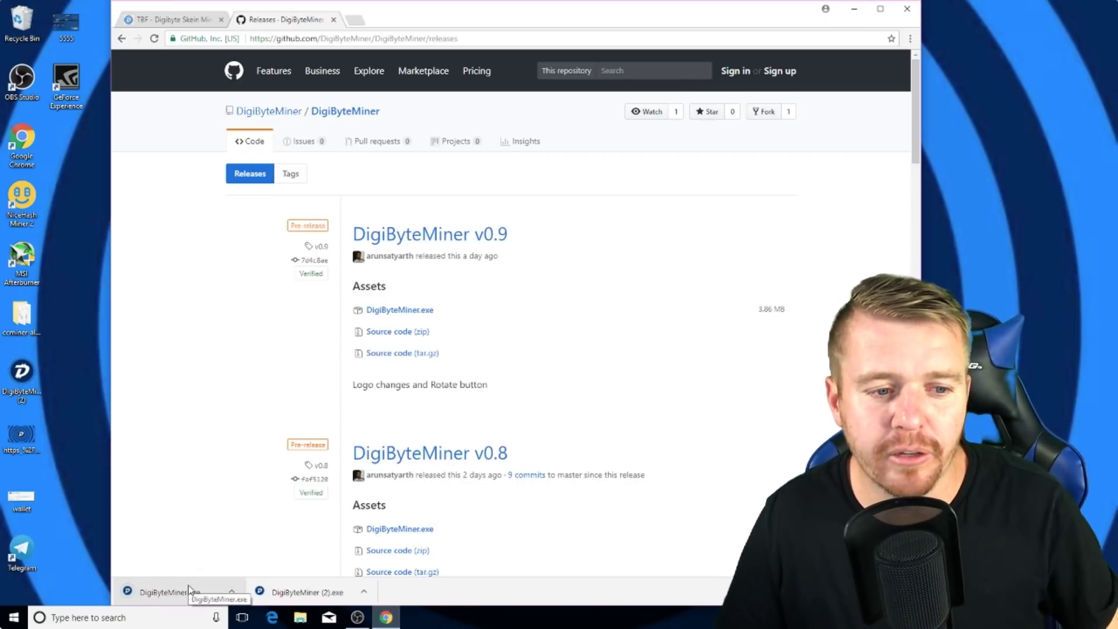
Step: Launch the downloaded DigiByteMiner.exe, decline the Store prompt, and stop its auto-started Skein mining
click(187, 585)
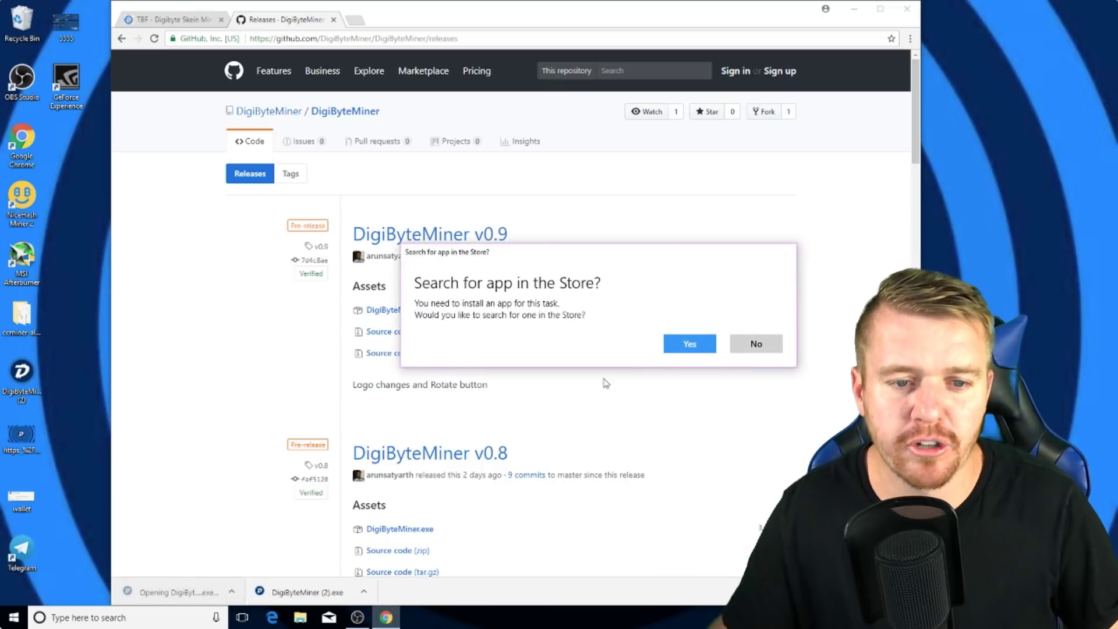
click(755, 343)
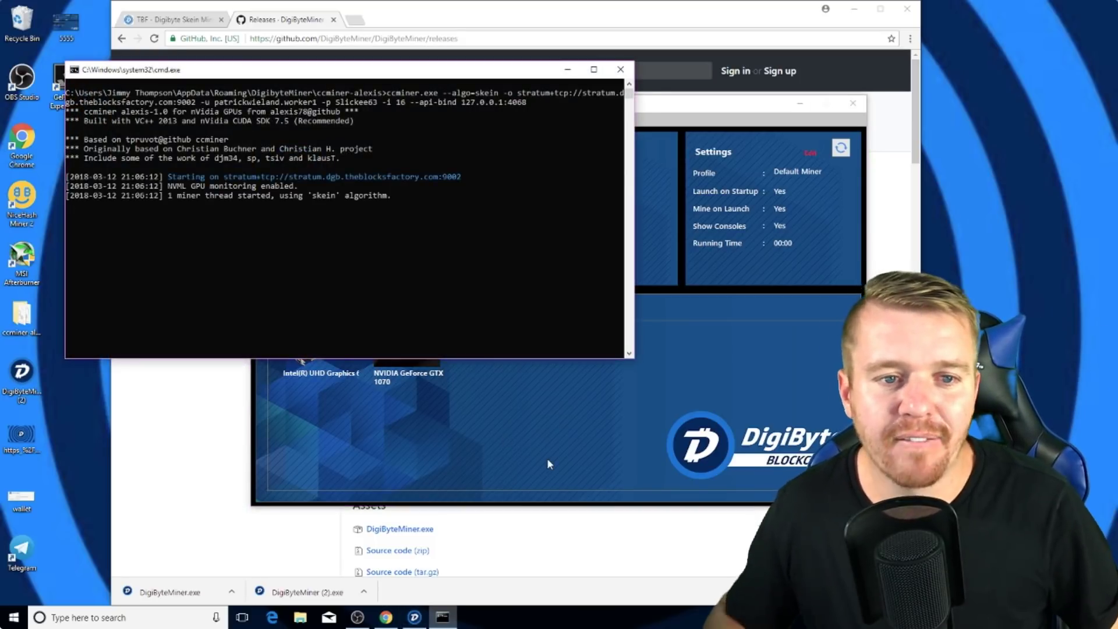
click(546, 458)
click(588, 268)
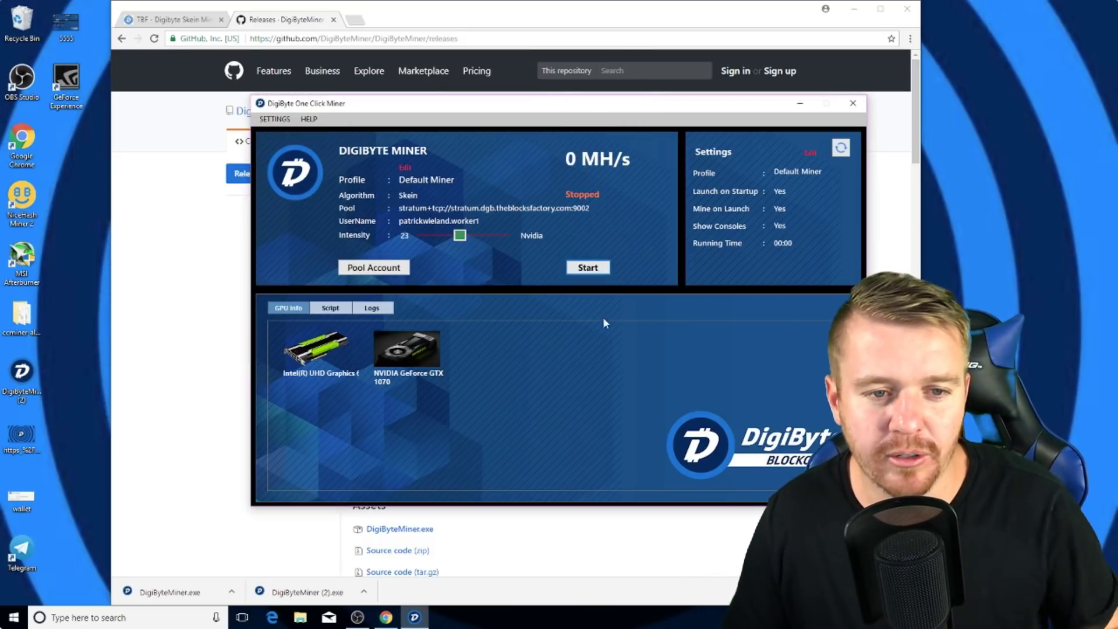
Step: Set Pool Account to Blocksfactory with worker name worker2 and continue to the settings summary
click(368, 267)
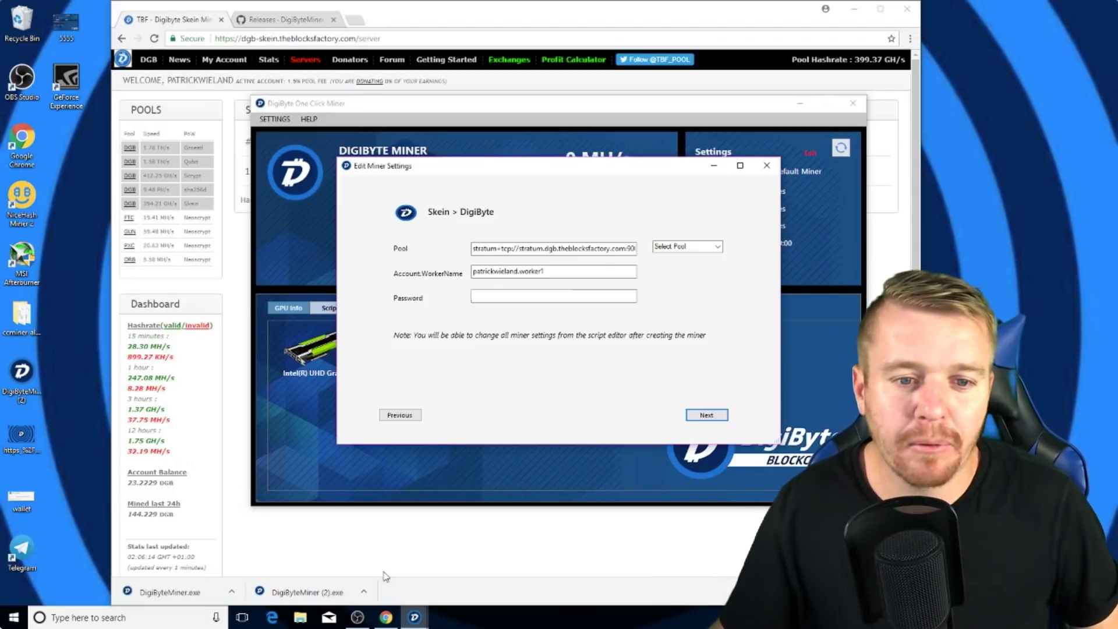
click(687, 247)
click(682, 267)
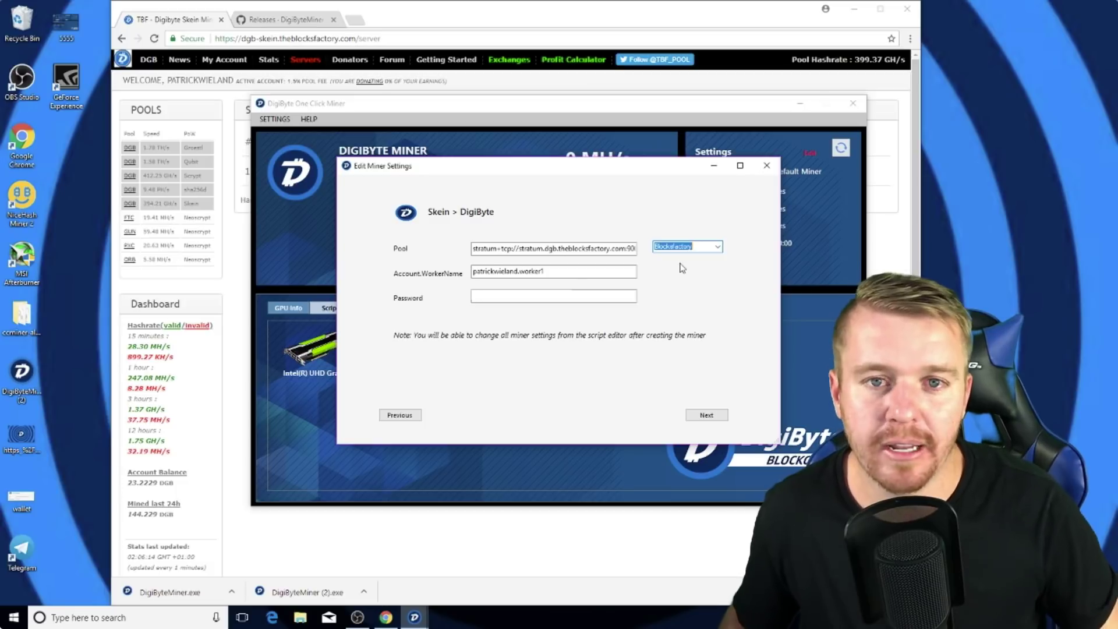
click(583, 296)
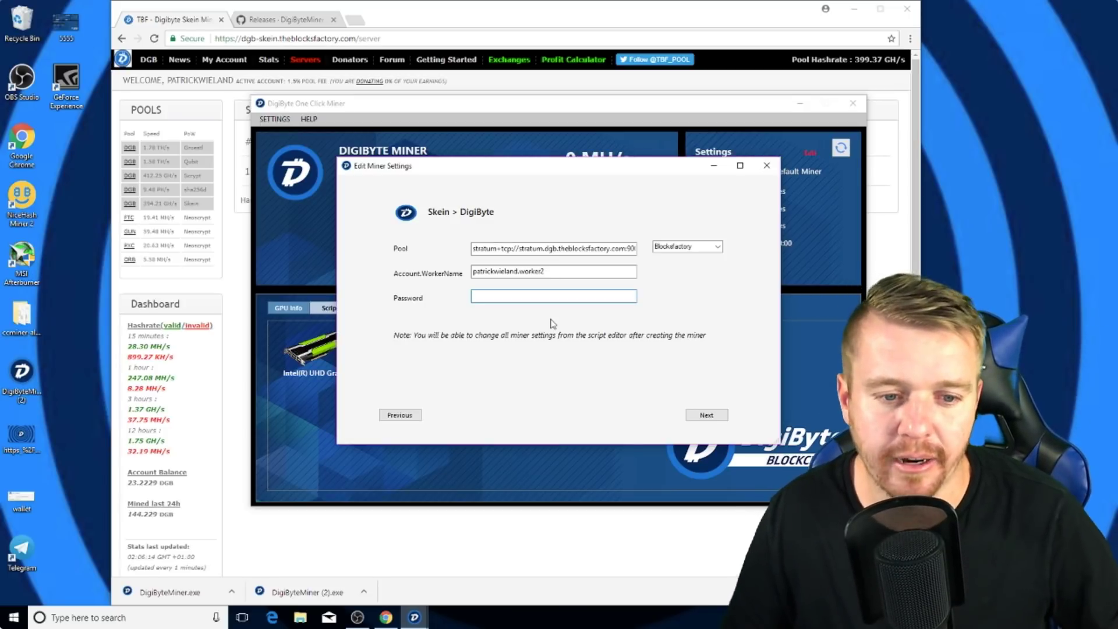
click(720, 416)
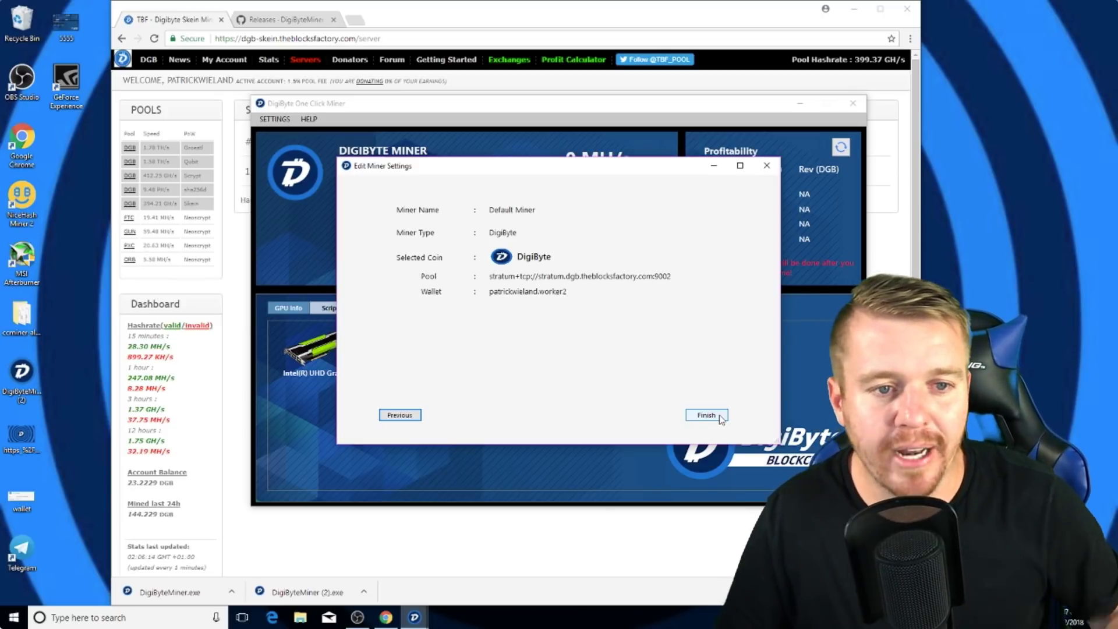
click(720, 417)
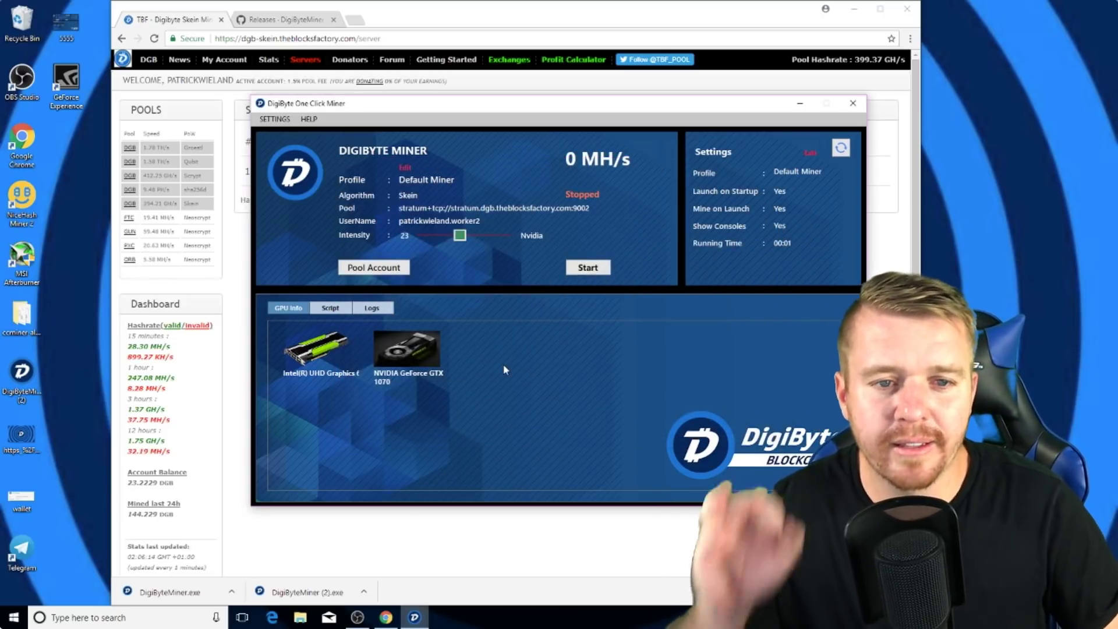
click(818, 156)
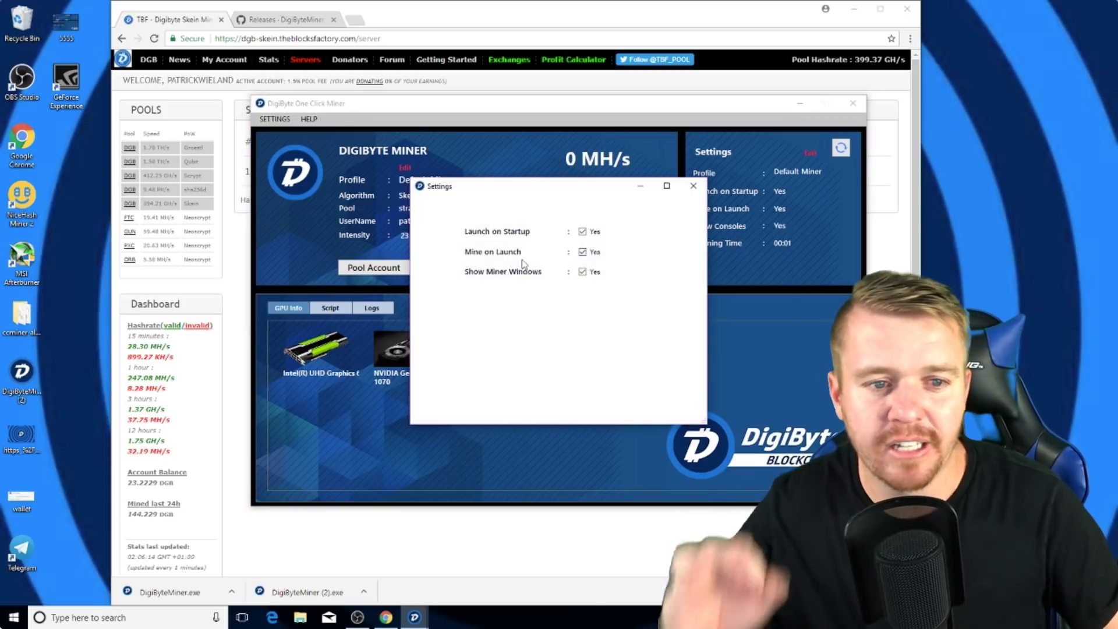
click(591, 253)
click(593, 253)
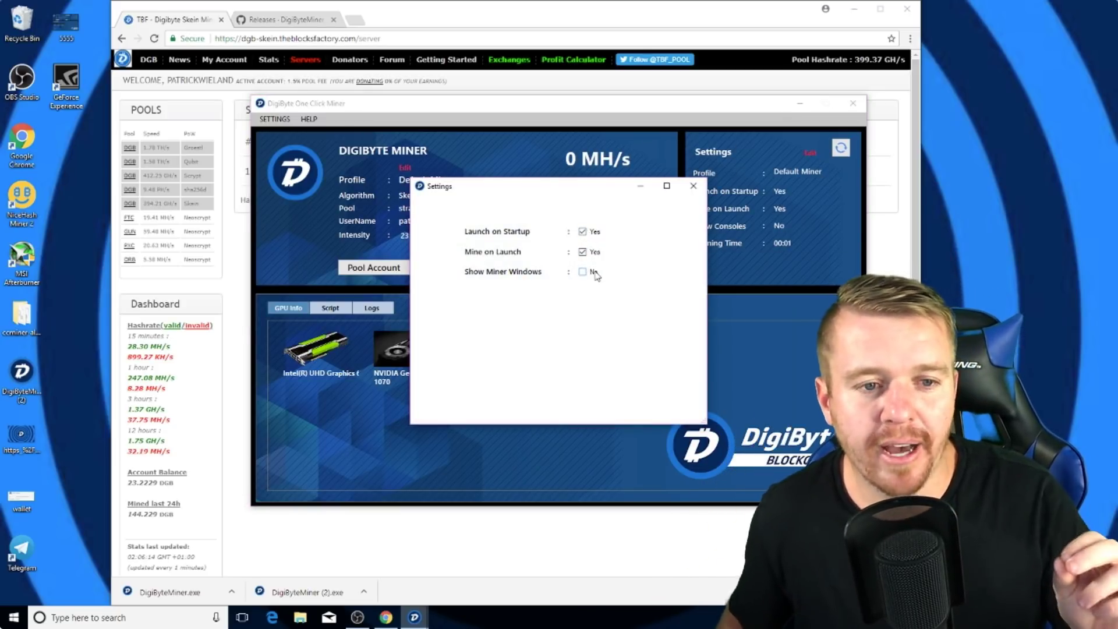
click(693, 186)
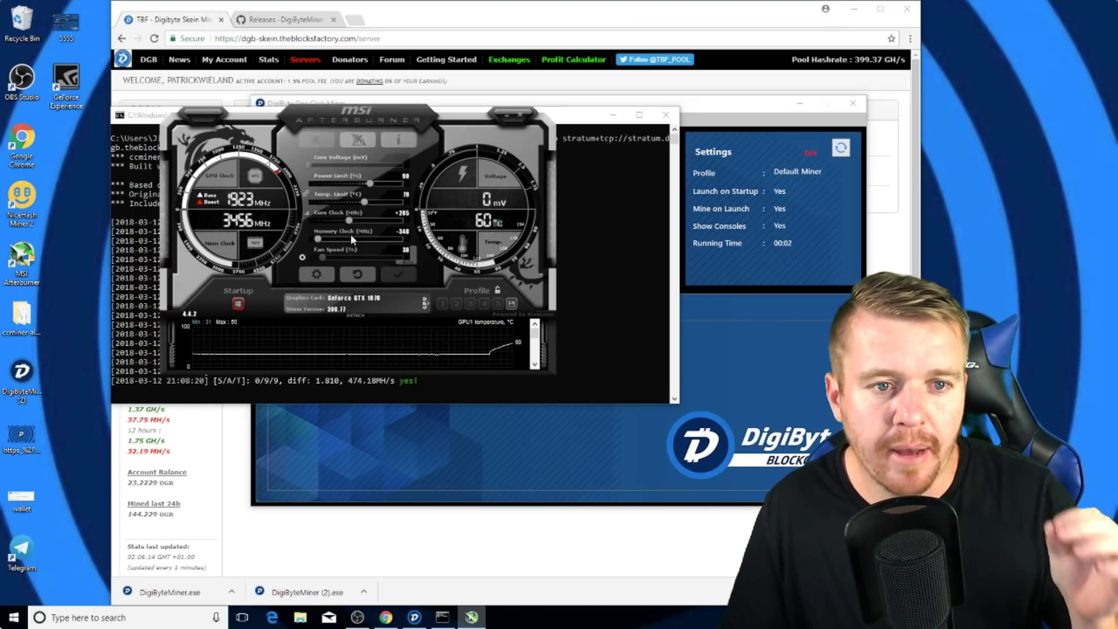
Step: Close MSI Afterburner with the +205 core and −348 memory overclock in place
click(523, 116)
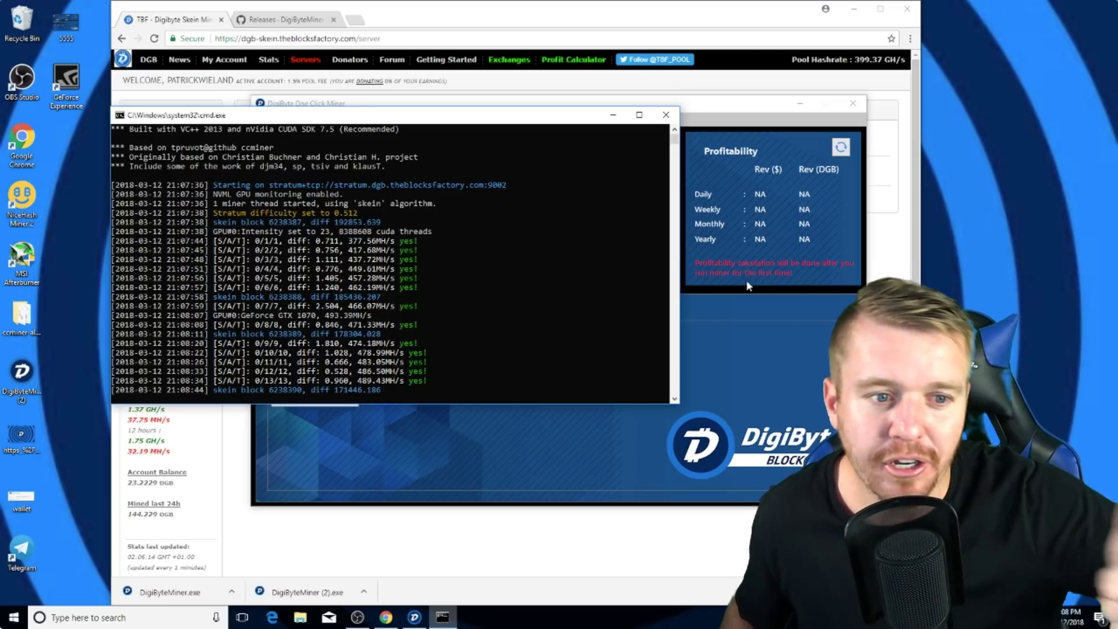
Step: Bring the DigiByte One Click Miner window back to the front
click(723, 277)
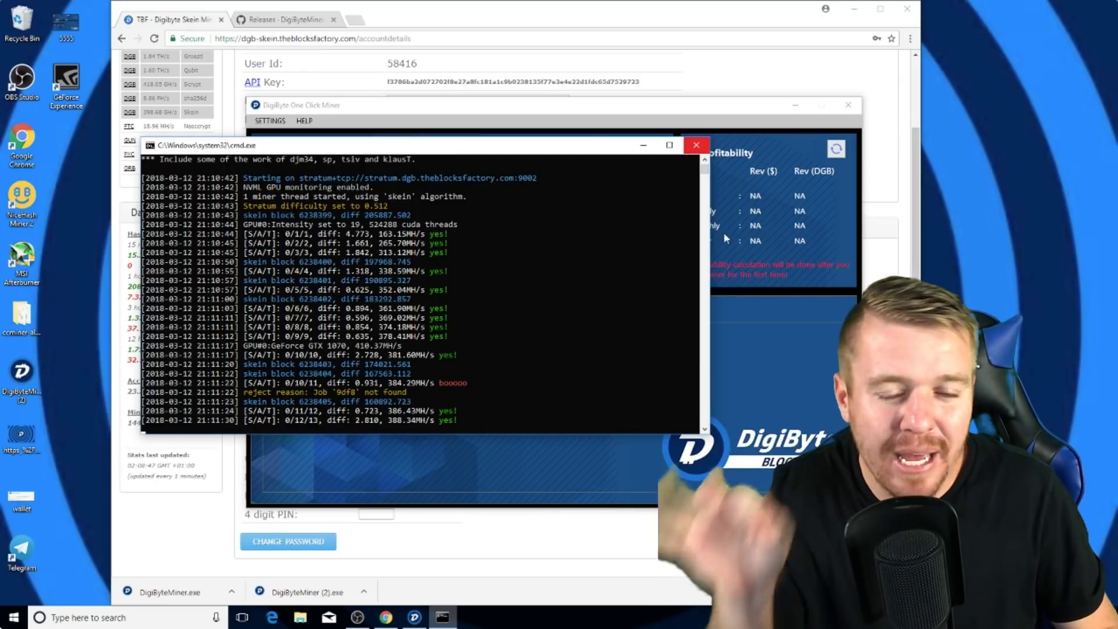
Step: Stop mining, drag Intensity from 19 to 23, and restart the miner
click(763, 305)
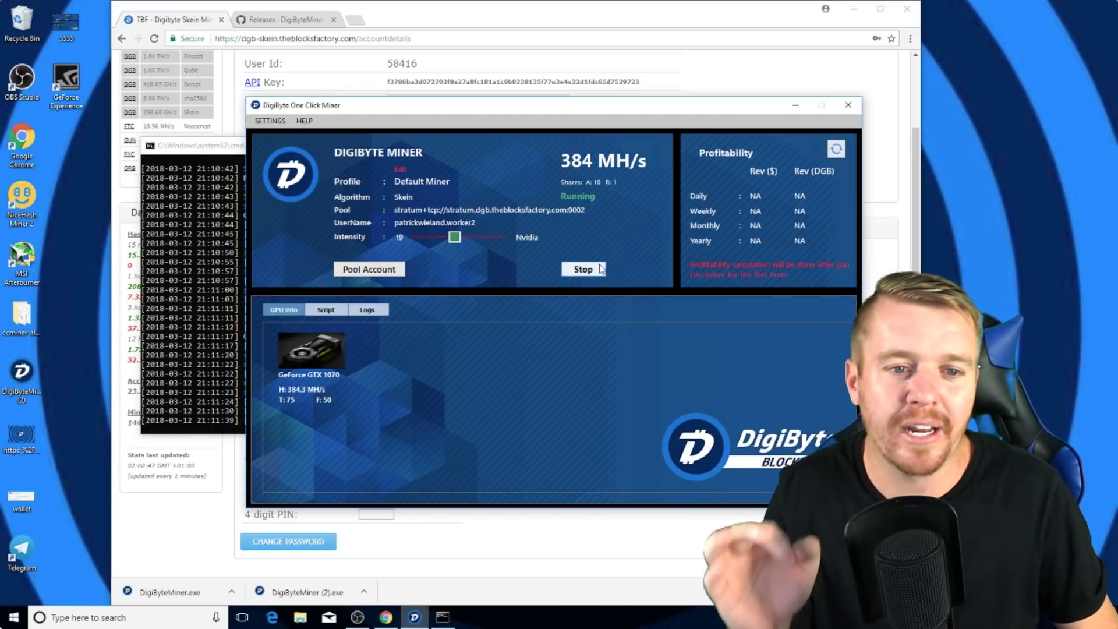
click(587, 269)
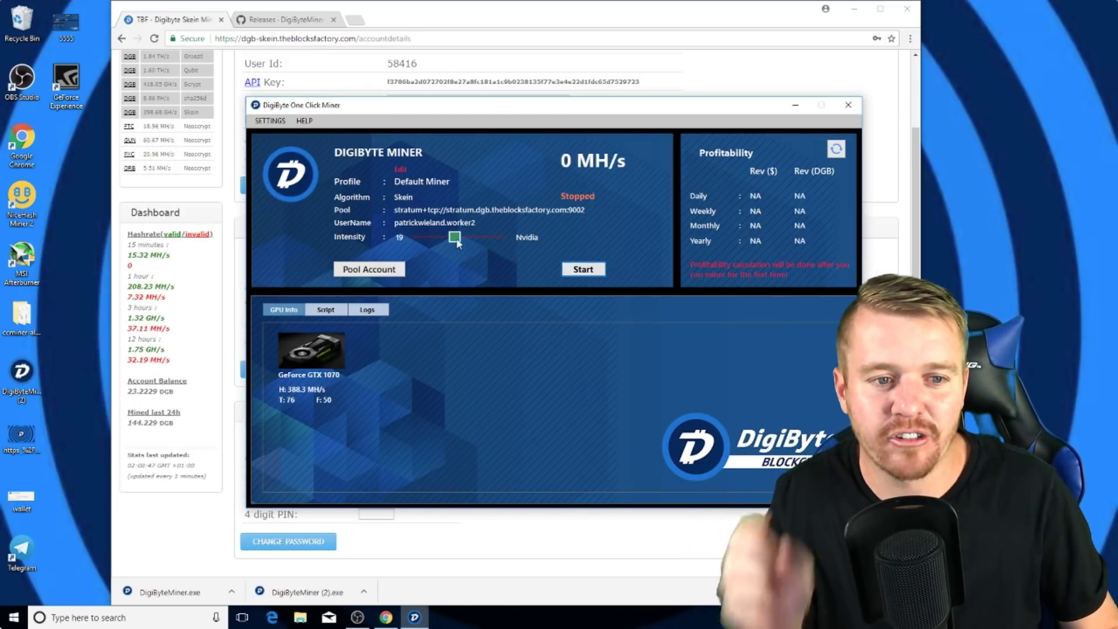
drag(454, 238, 468, 238)
click(587, 271)
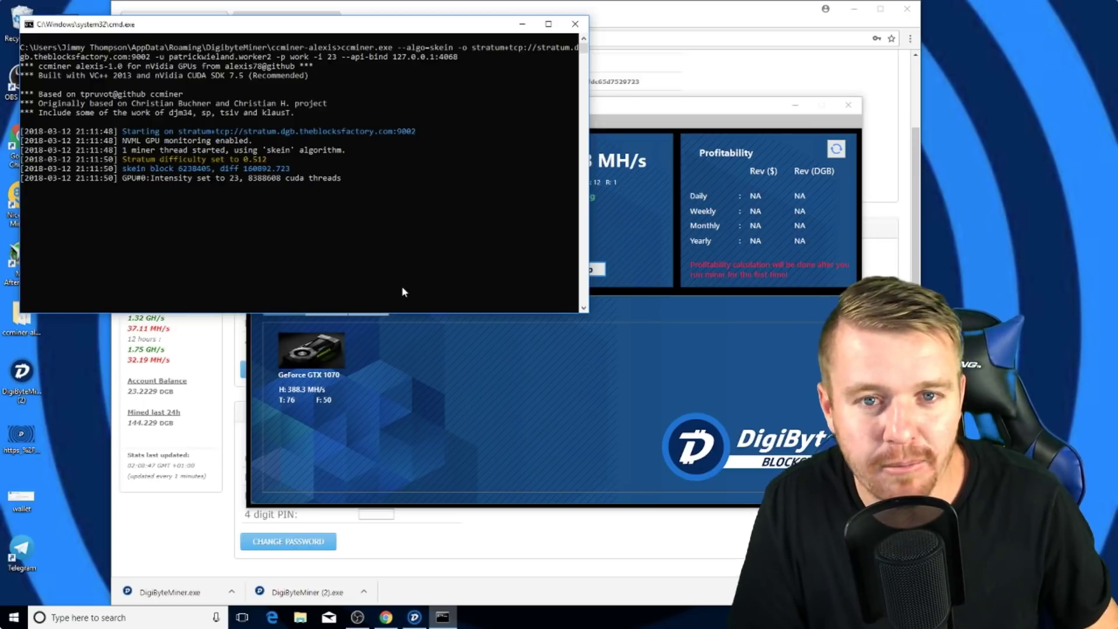
click(638, 316)
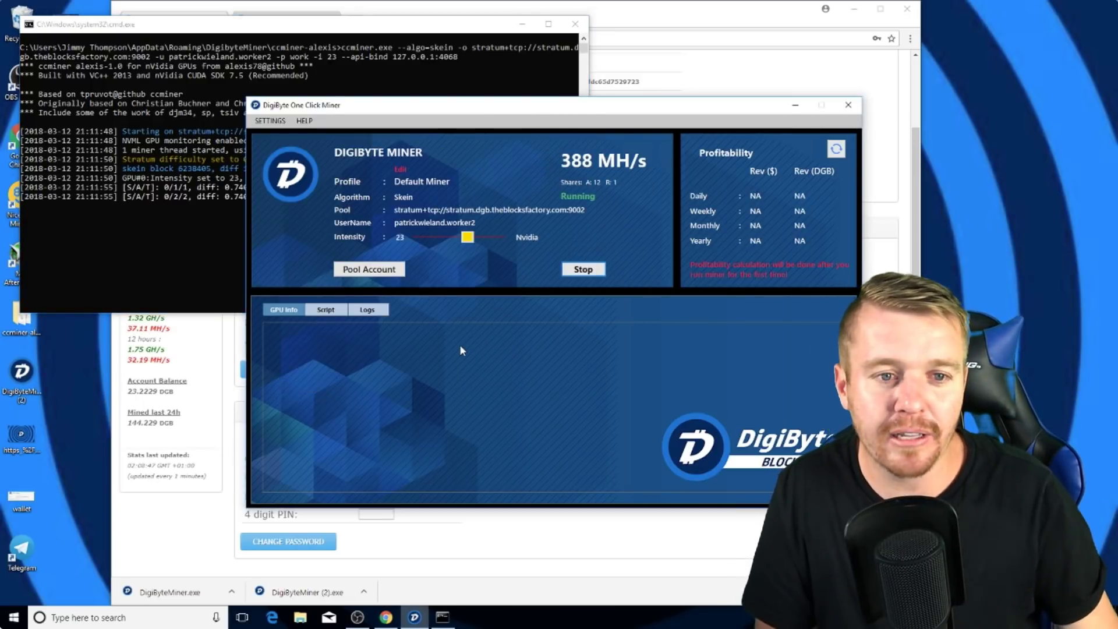